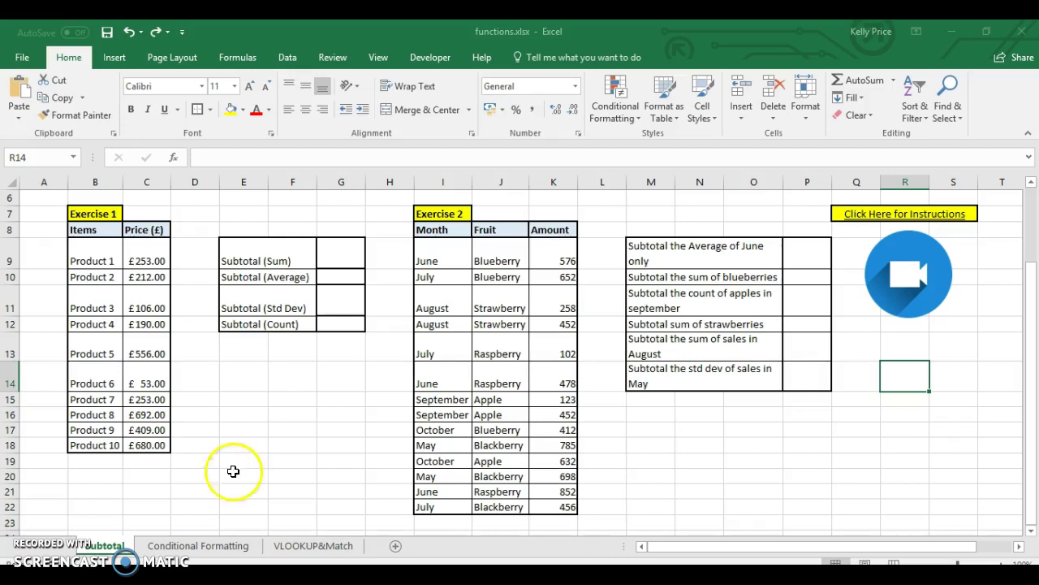
Enter =SUBTOTAL(9,C9:C18) in G9 to sum the Exercise 1 prices
click(340, 247)
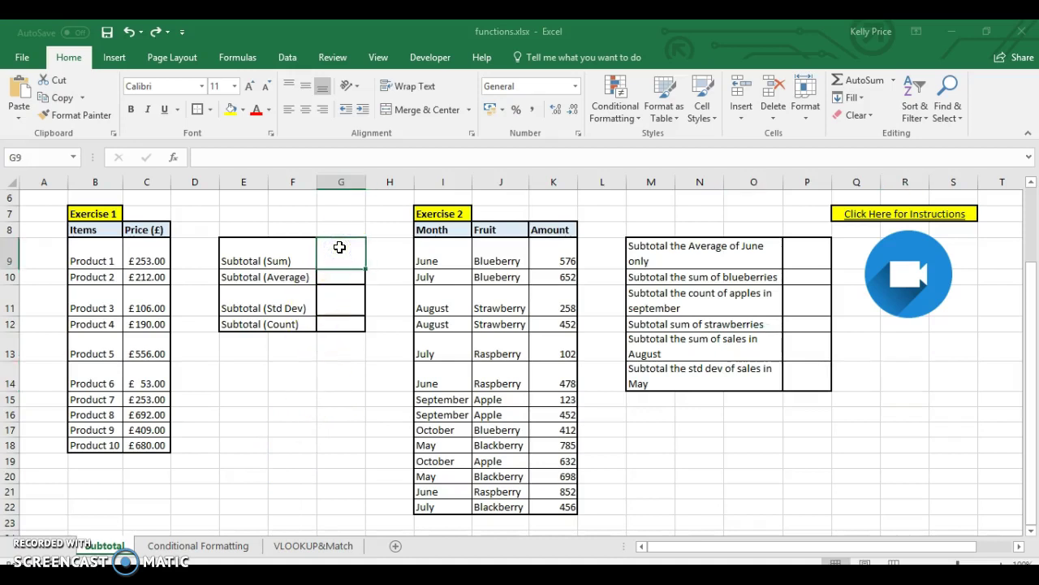
text(=)
key(BackSpace)
text(=sub)
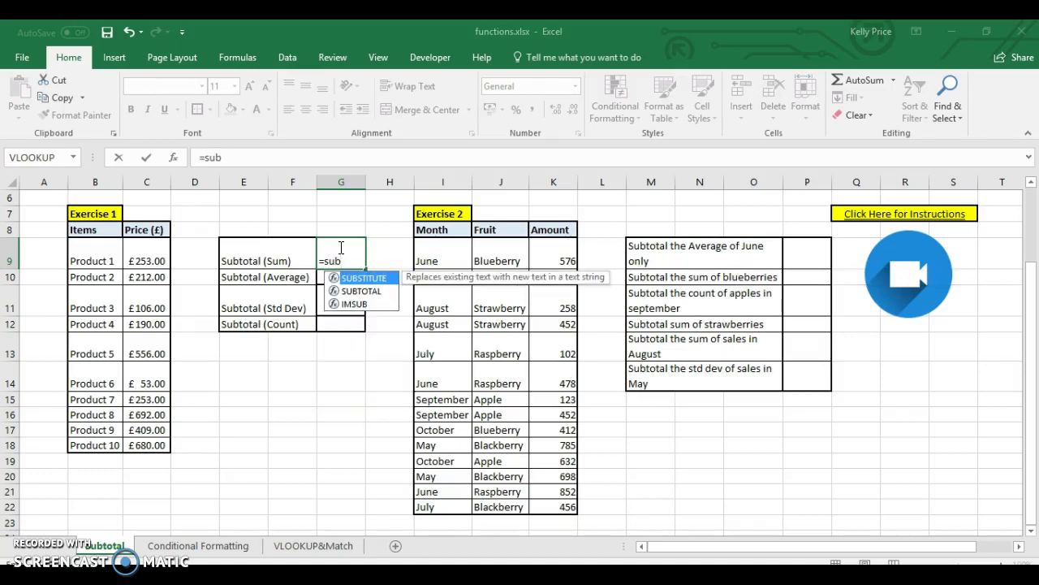
double_click(361, 290)
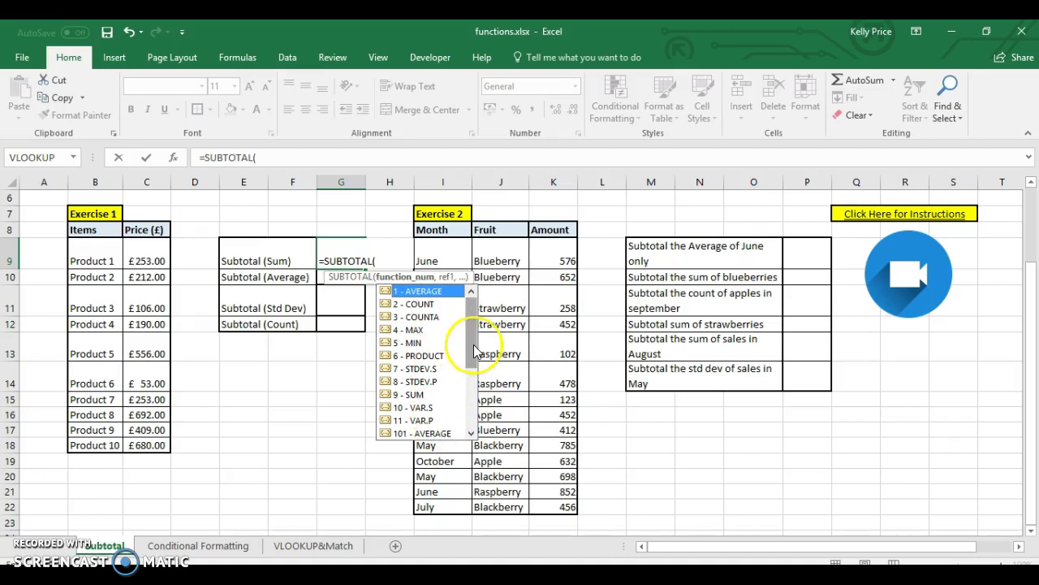
mouse_move(474, 344)
mouse_down()
mouse_move(474, 406)
mouse_move(475, 333)
mouse_up()
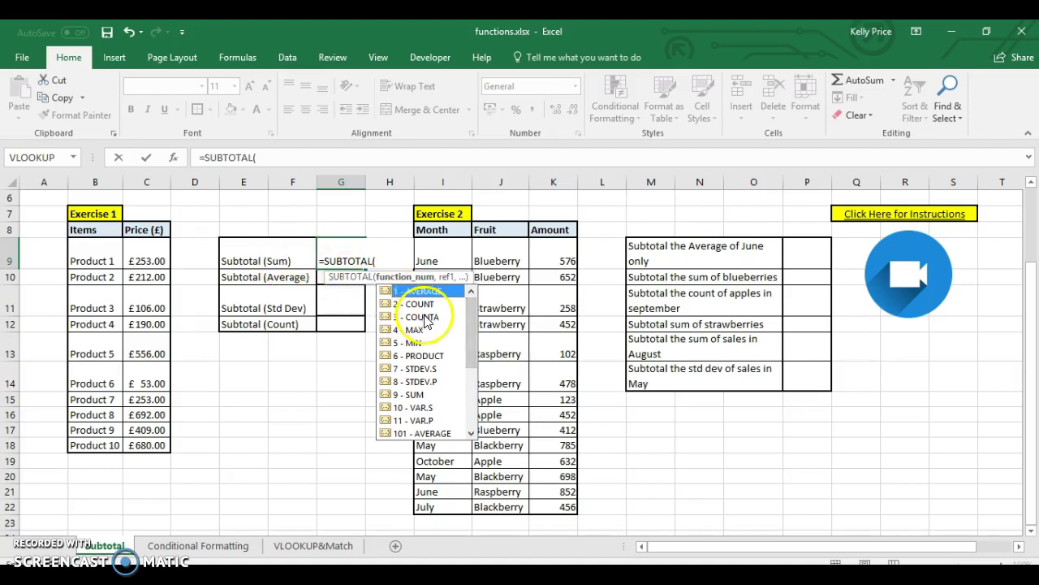
double_click(415, 396)
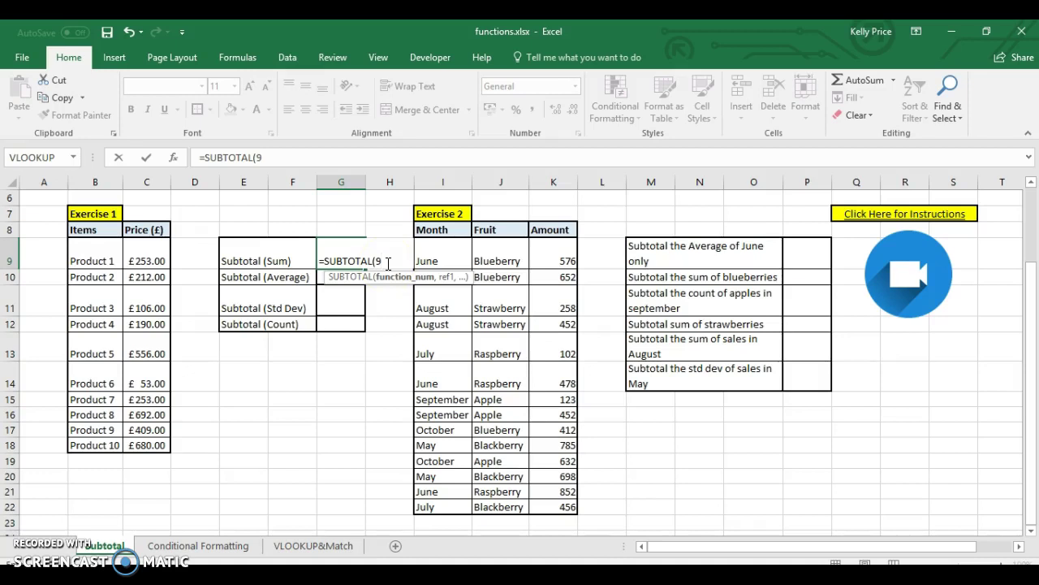
text(,)
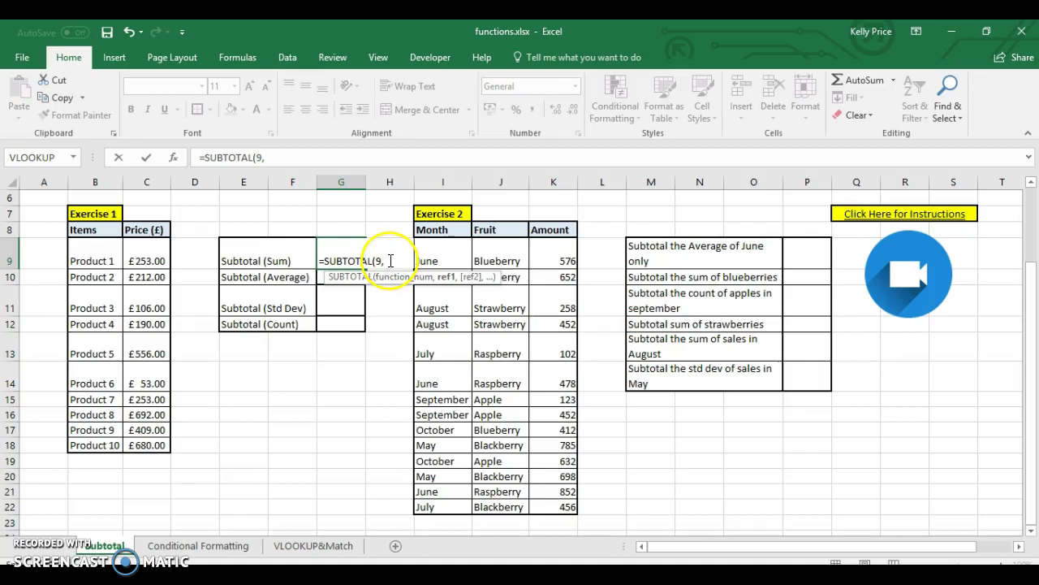
drag(150, 256, 157, 436)
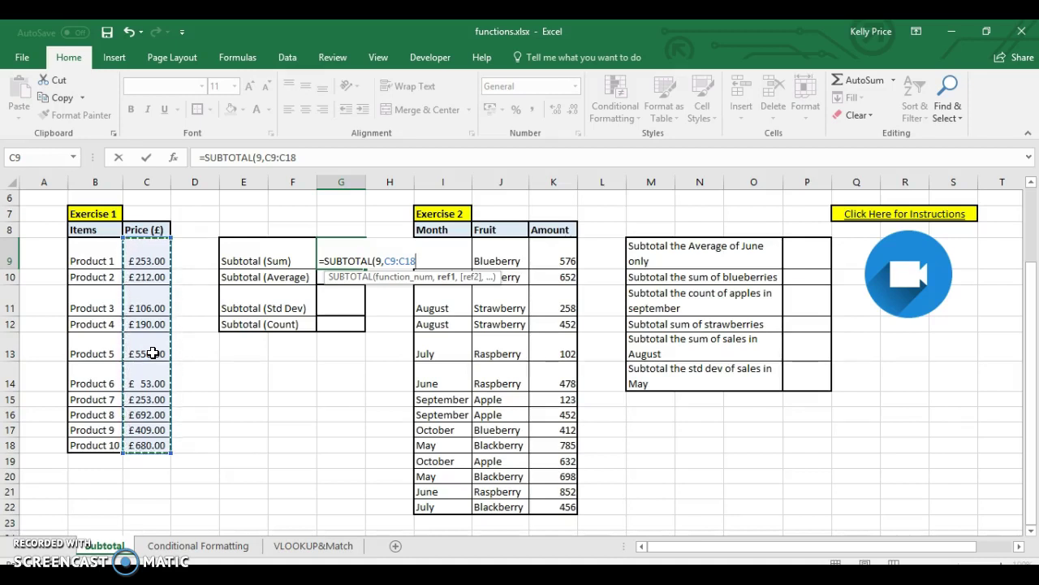
text())
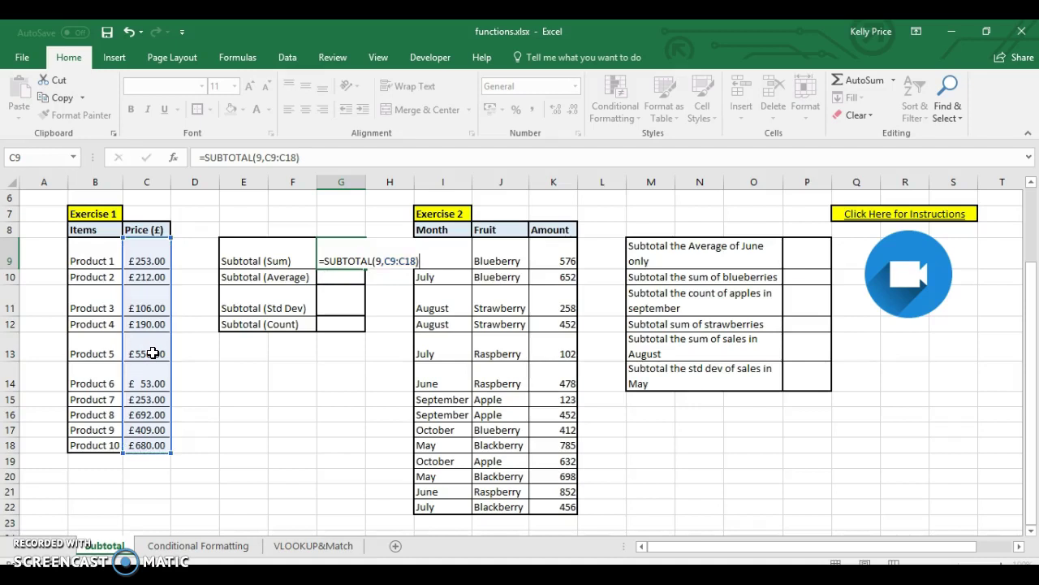
key(Return)
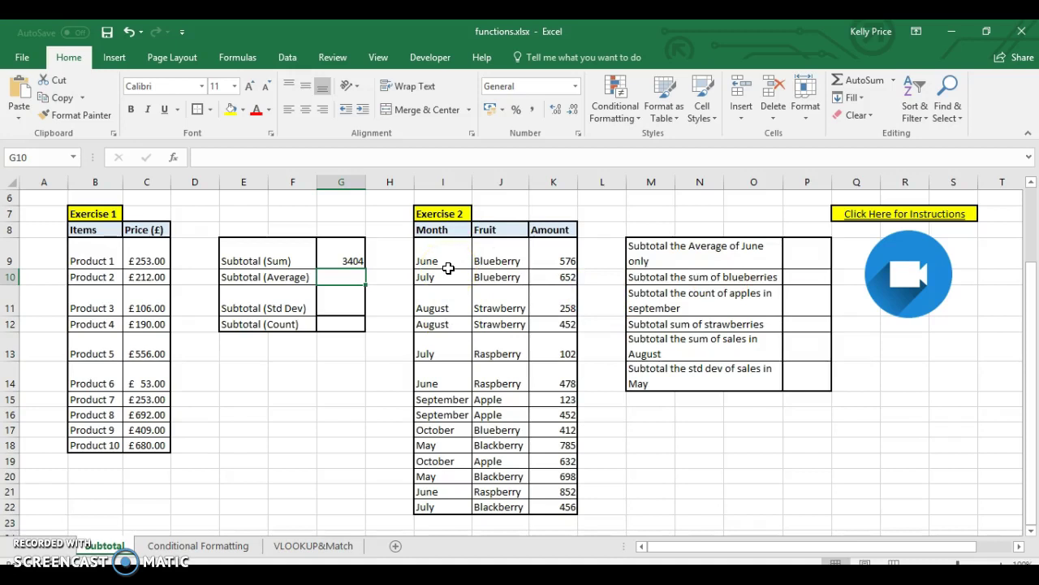
Add filters to the Month, Fruit and Amount headers of the Exercise 2 table (I8:K8)
click(467, 231)
drag(468, 230, 532, 231)
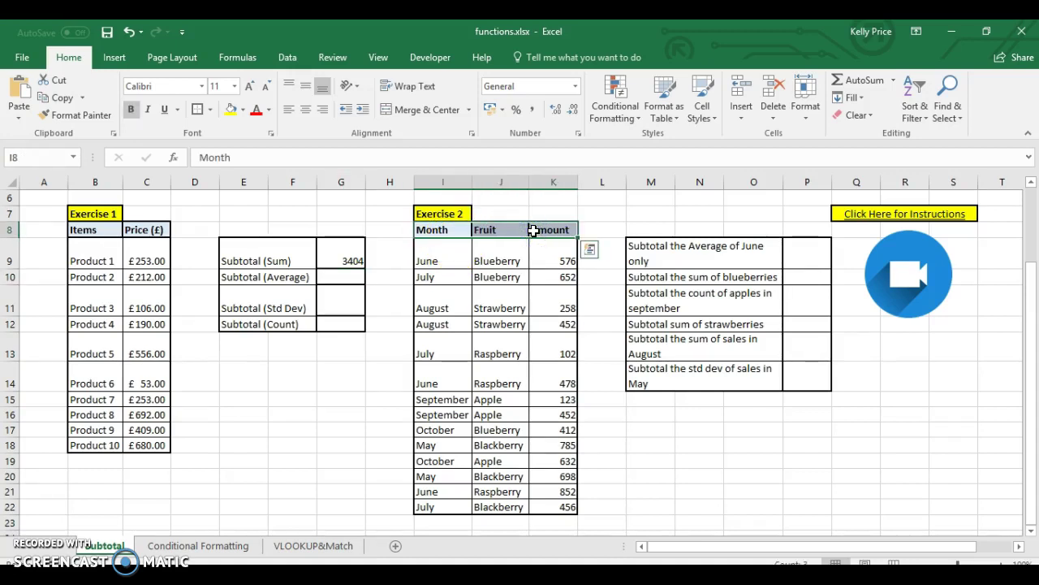
click(912, 110)
click(917, 189)
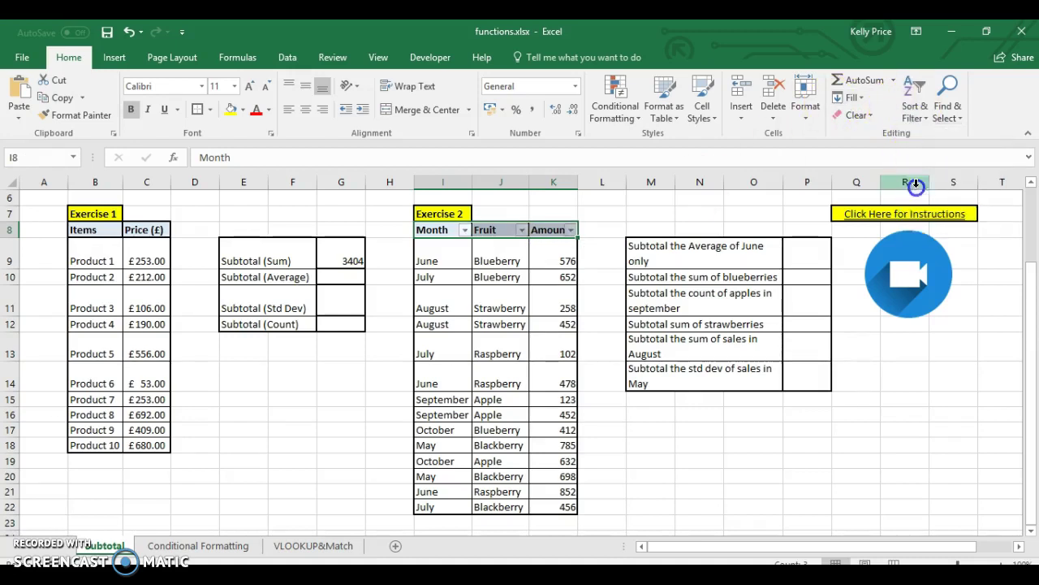
Filter the Exercise 2 table's Month column to show only June
click(465, 231)
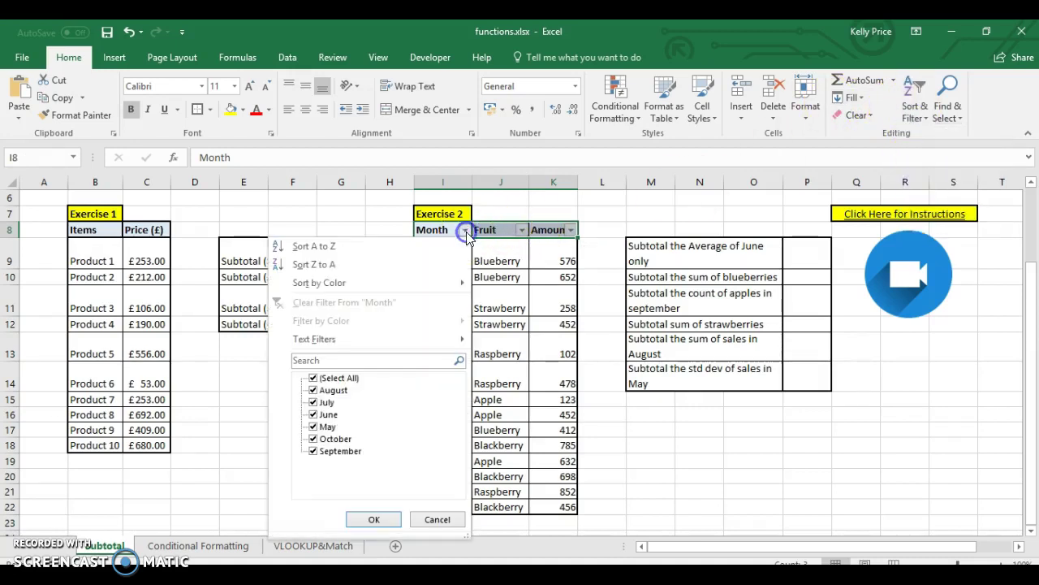
click(313, 380)
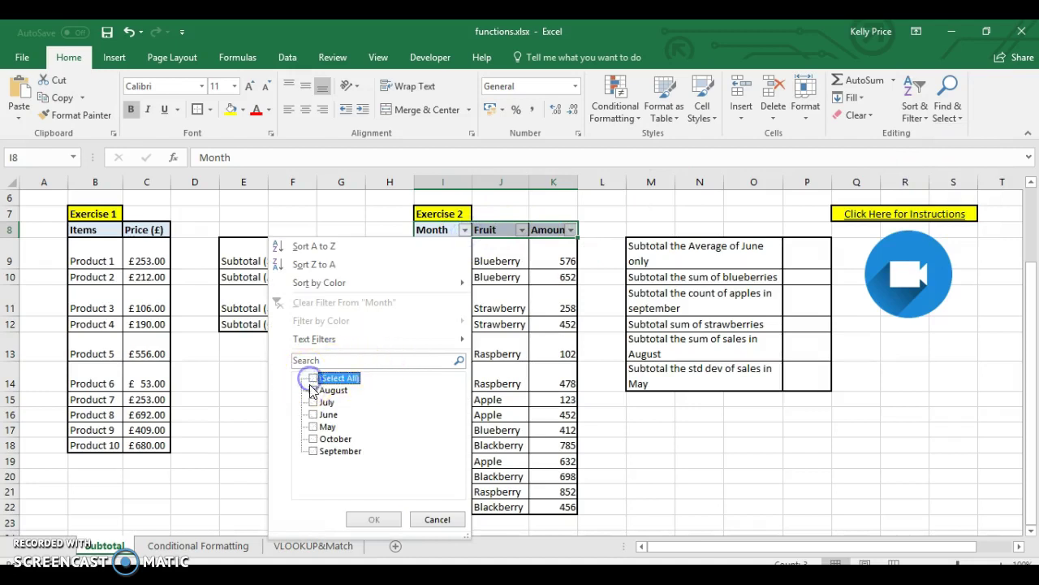
click(313, 415)
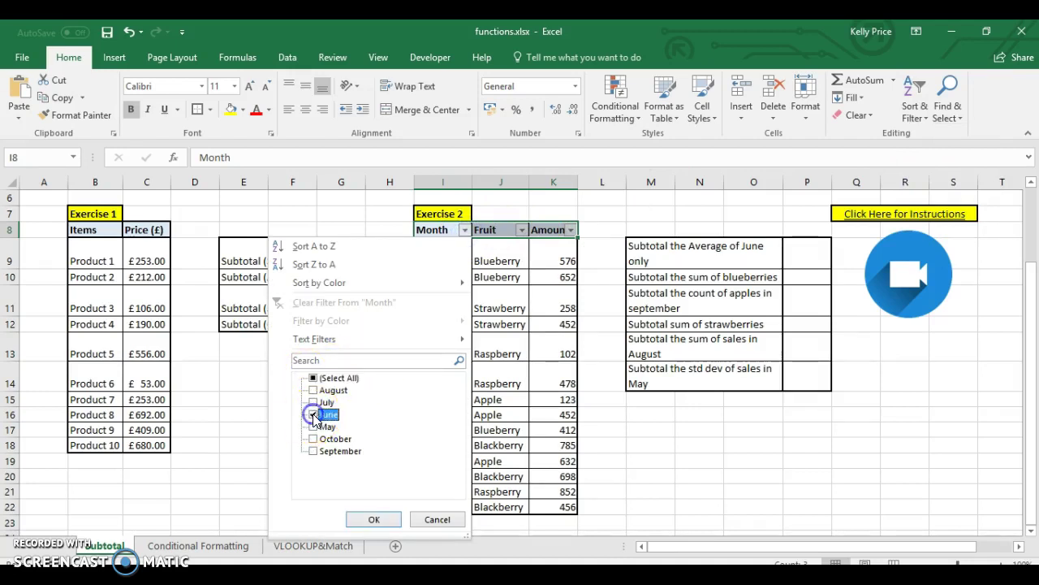
click(367, 517)
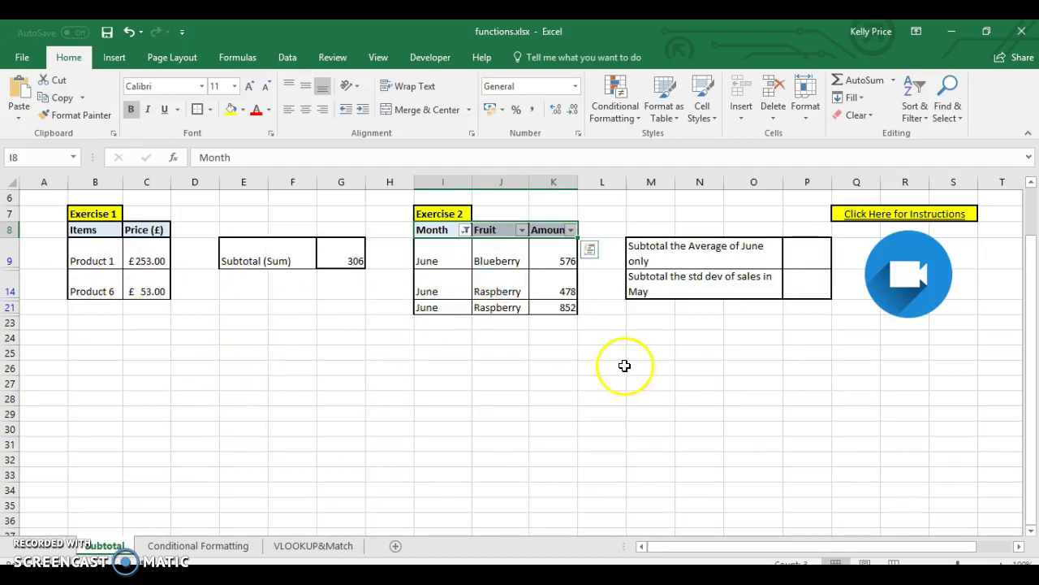
Enter =SUBTOTAL(101,K9:K21) in P9 to average the visible June amounts
click(813, 265)
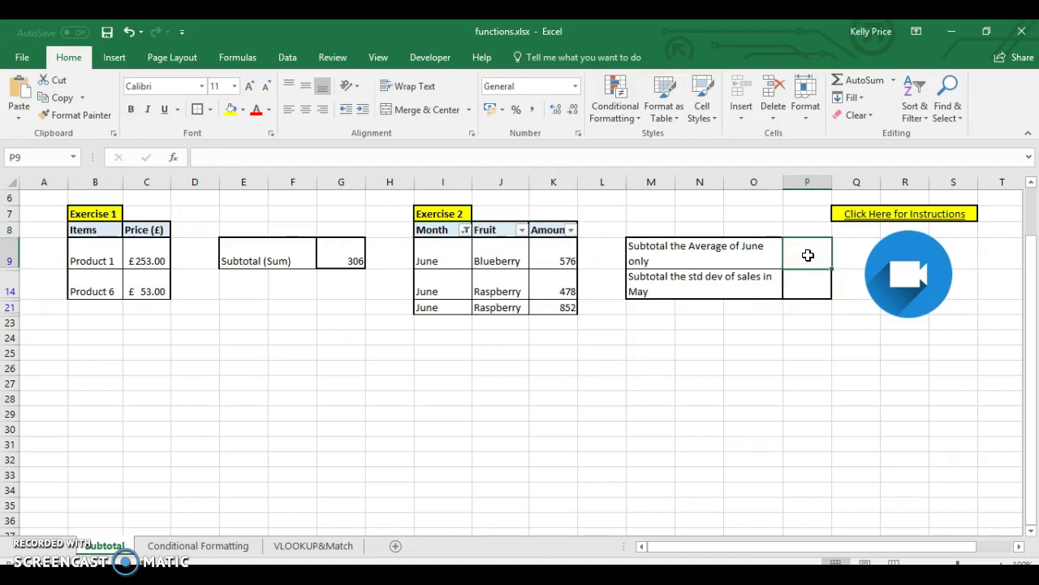
text(_)
text(=)
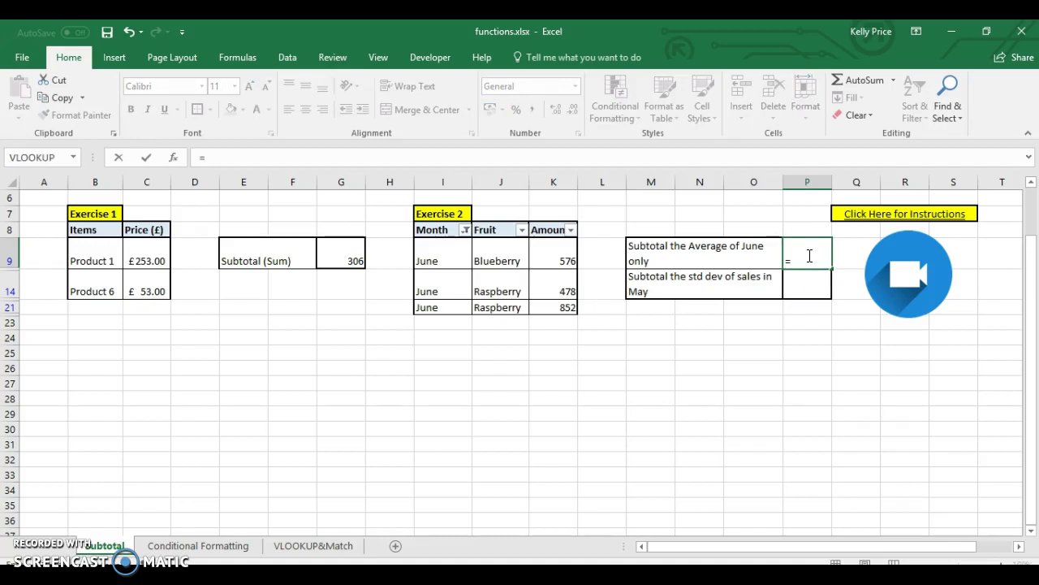
text(subt)
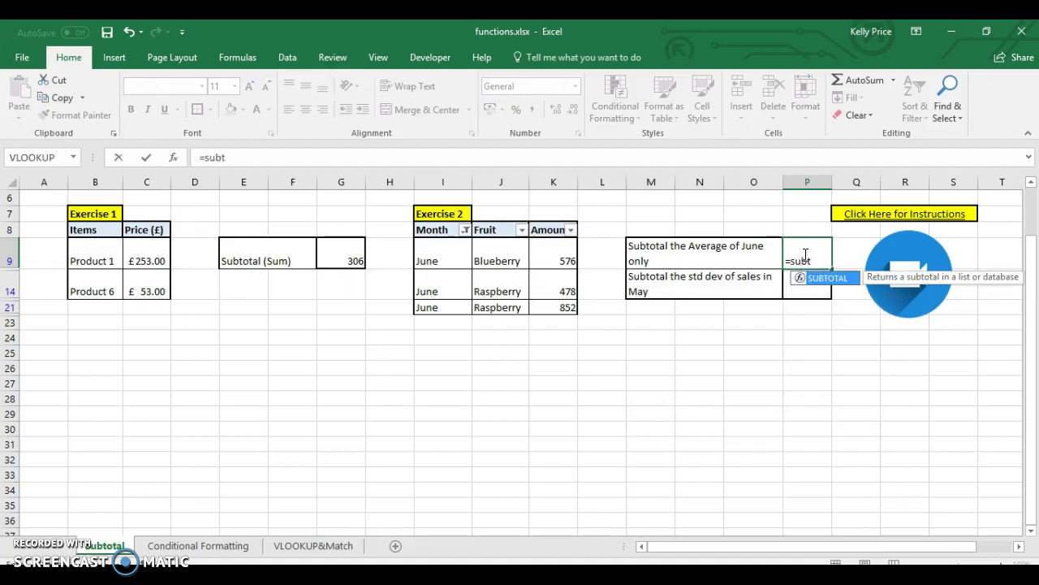
double_click(813, 278)
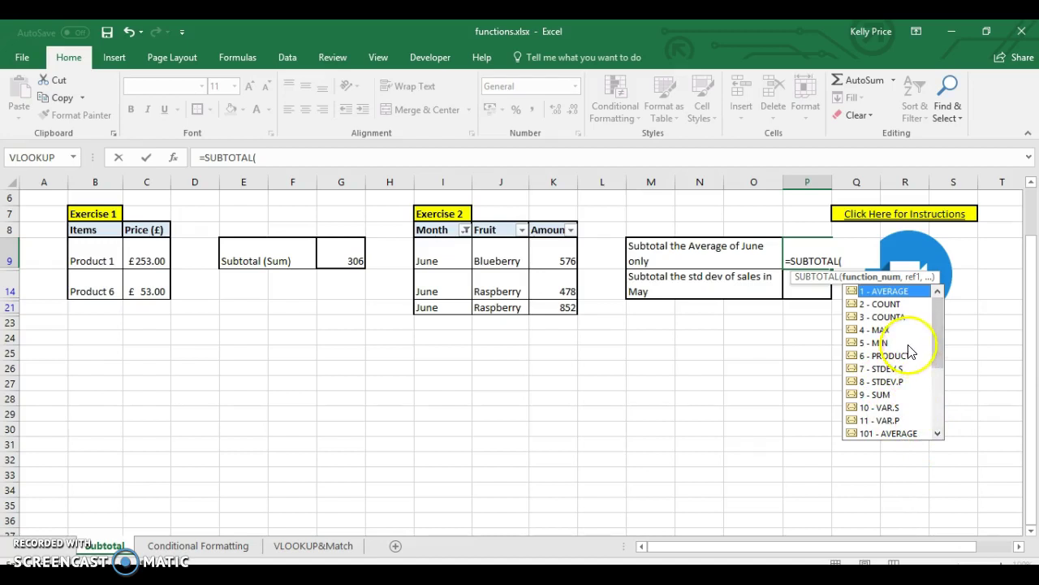
double_click(909, 433)
text(,)
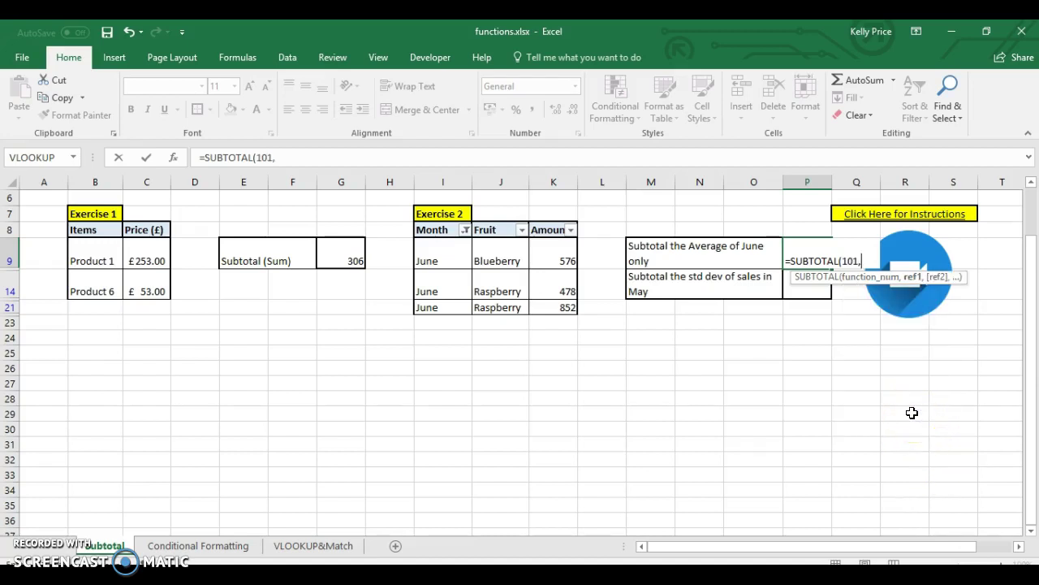
drag(566, 251, 573, 312)
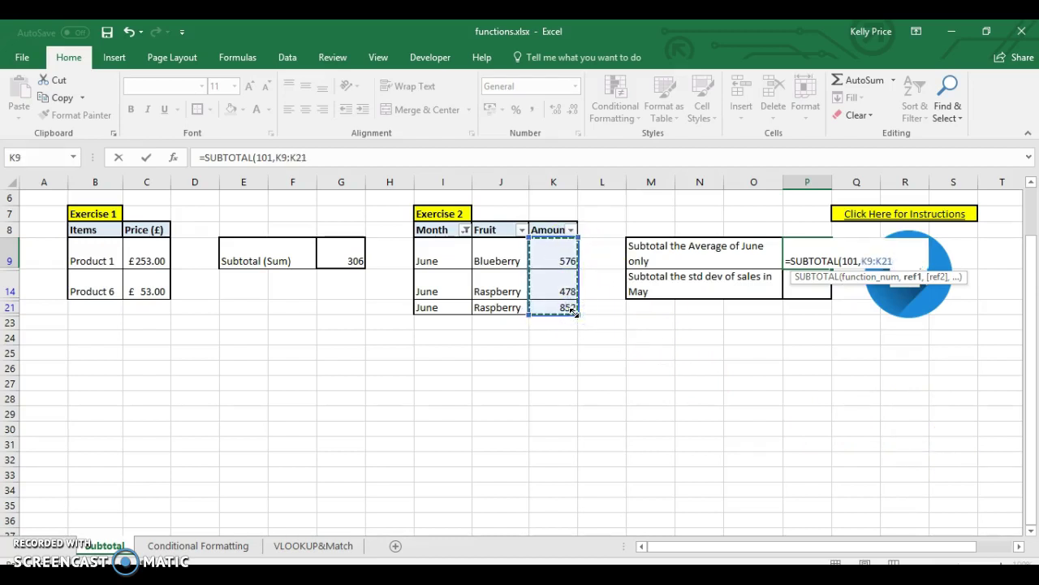
text())
key(Return)
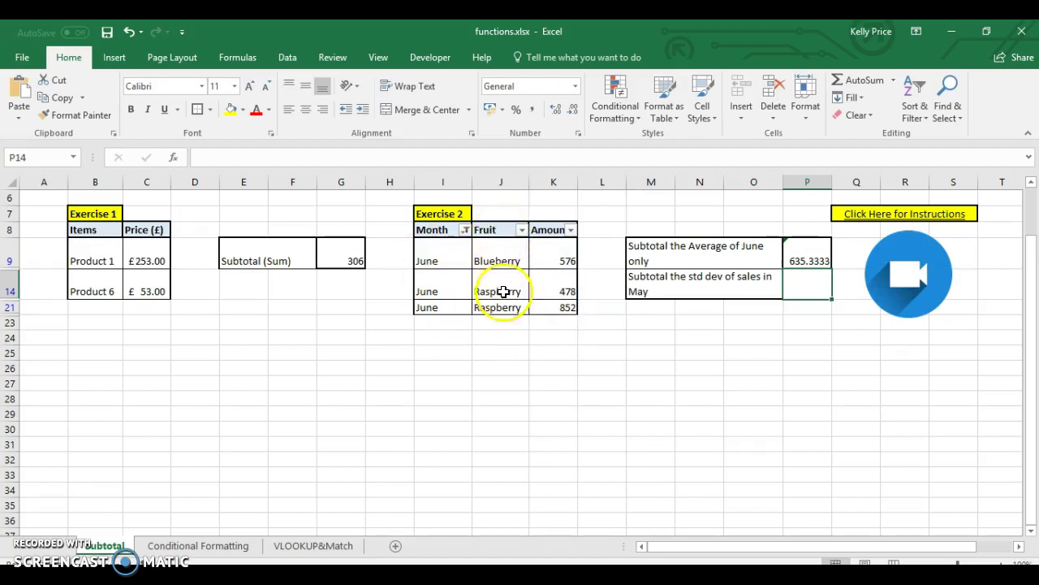
Reset the Month filter of the Exercise 2 table to show all months
click(465, 230)
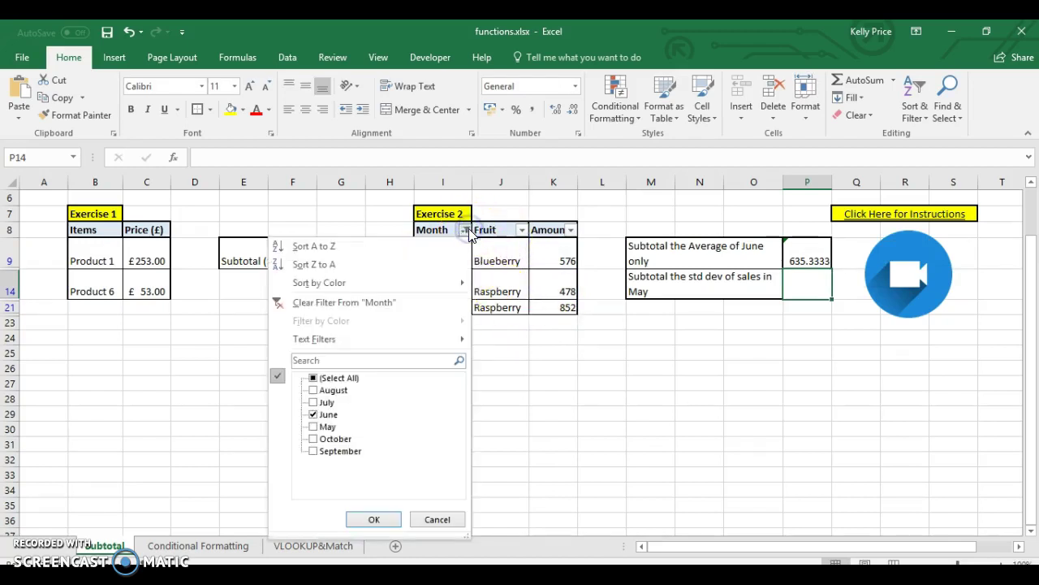
click(313, 380)
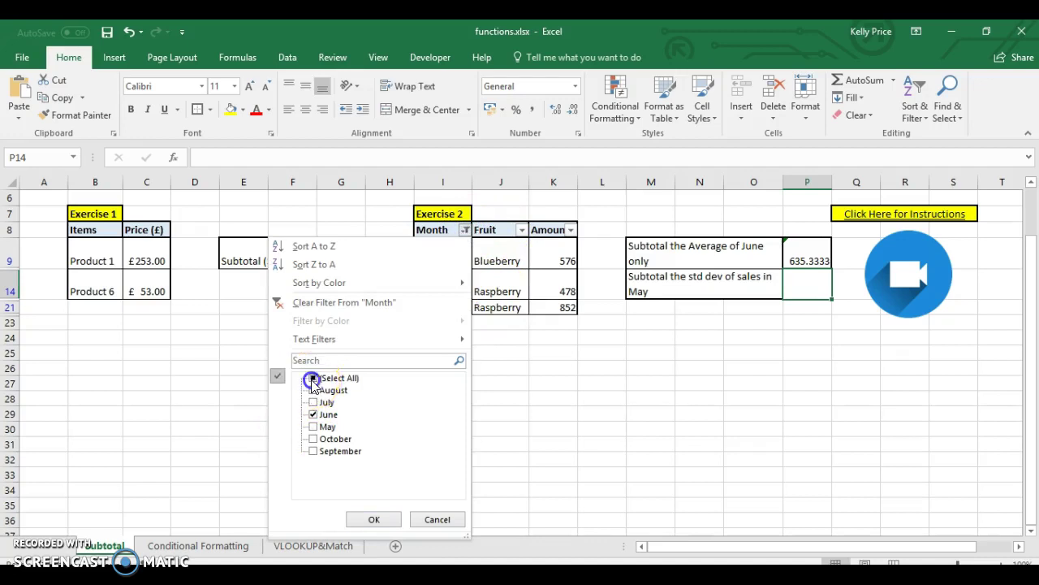
click(367, 519)
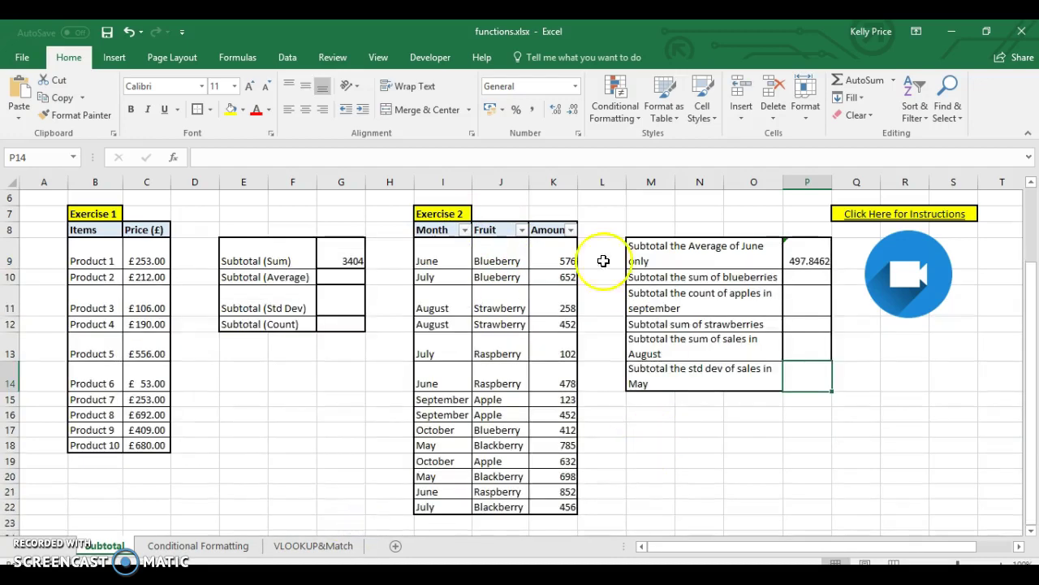
Delete the SUBTOTAL formulas from the Exercise 1 sum cell G9 and the June average cell P9
click(354, 250)
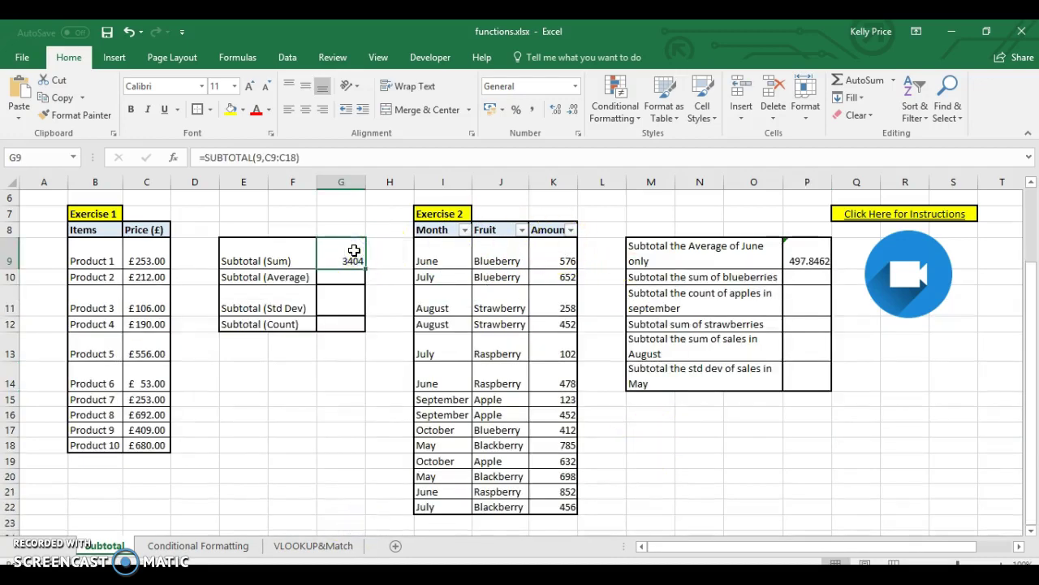
key(Delete)
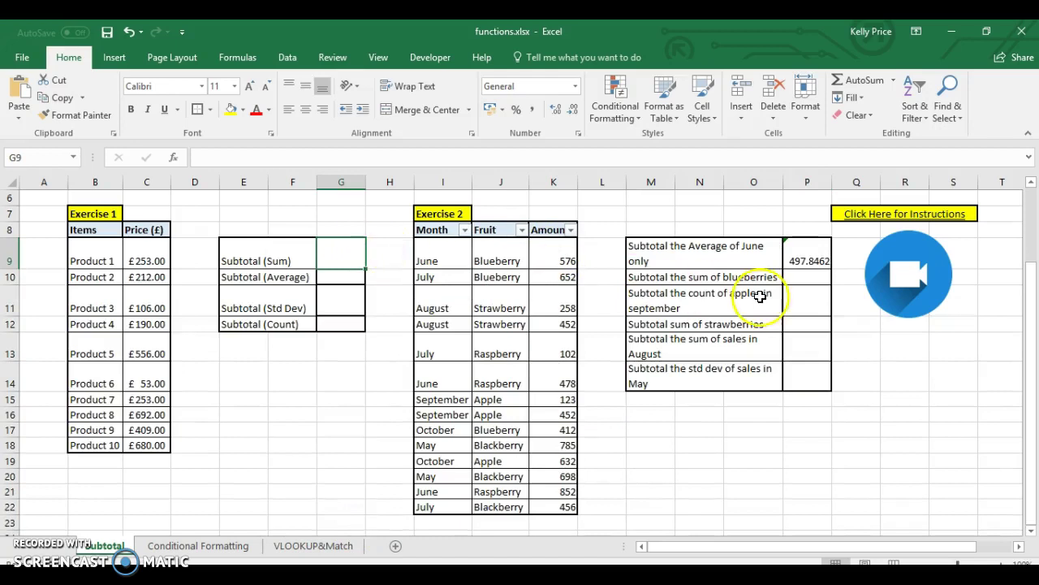
click(817, 258)
key(Delete)
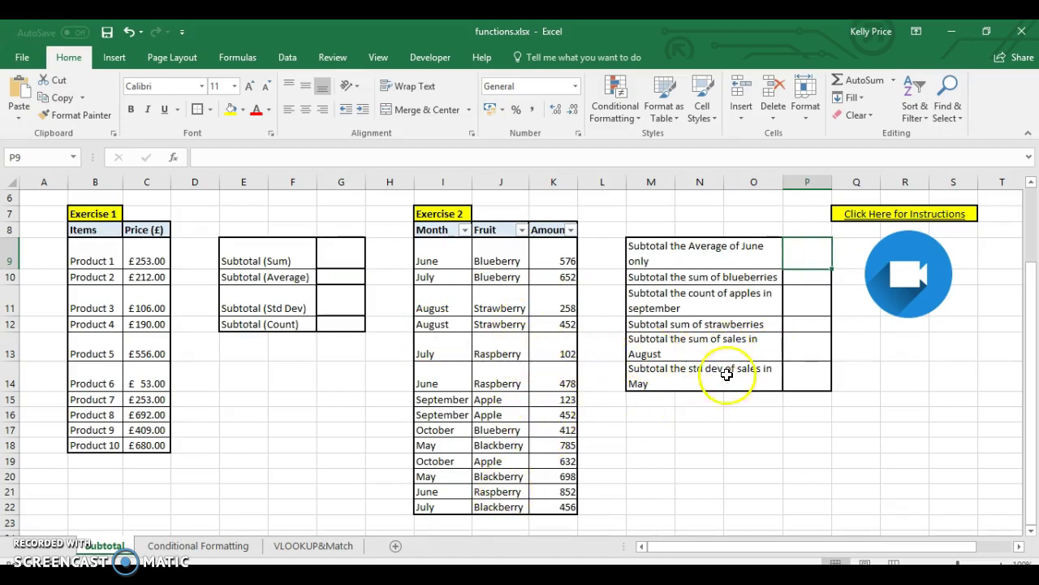
Try to move the Exercise 2 question block M9:P14 so that it starts at N13
click(678, 254)
drag(720, 266, 790, 373)
click(722, 255)
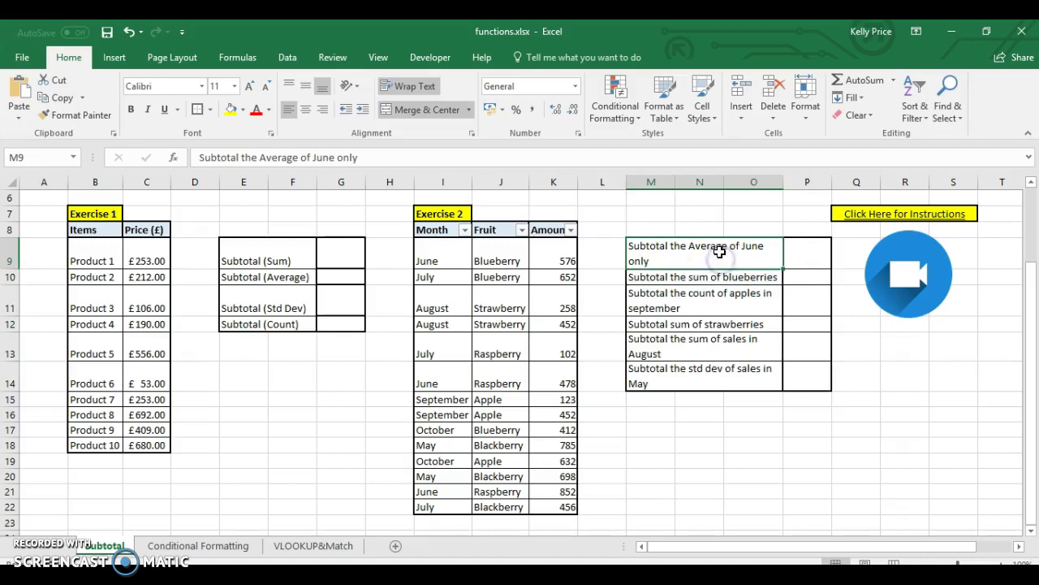
drag(722, 257, 804, 375)
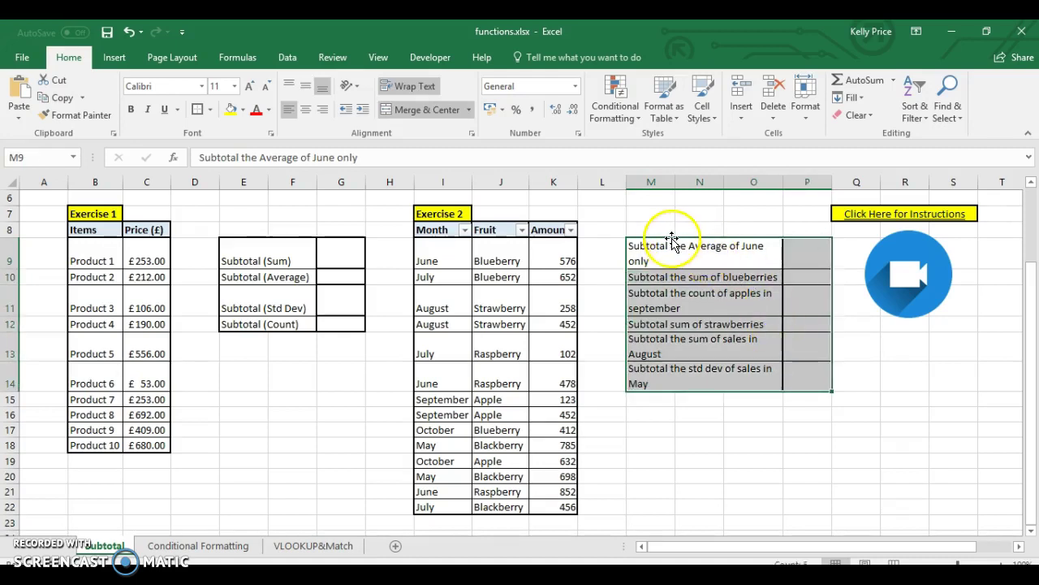
drag(672, 241, 680, 343)
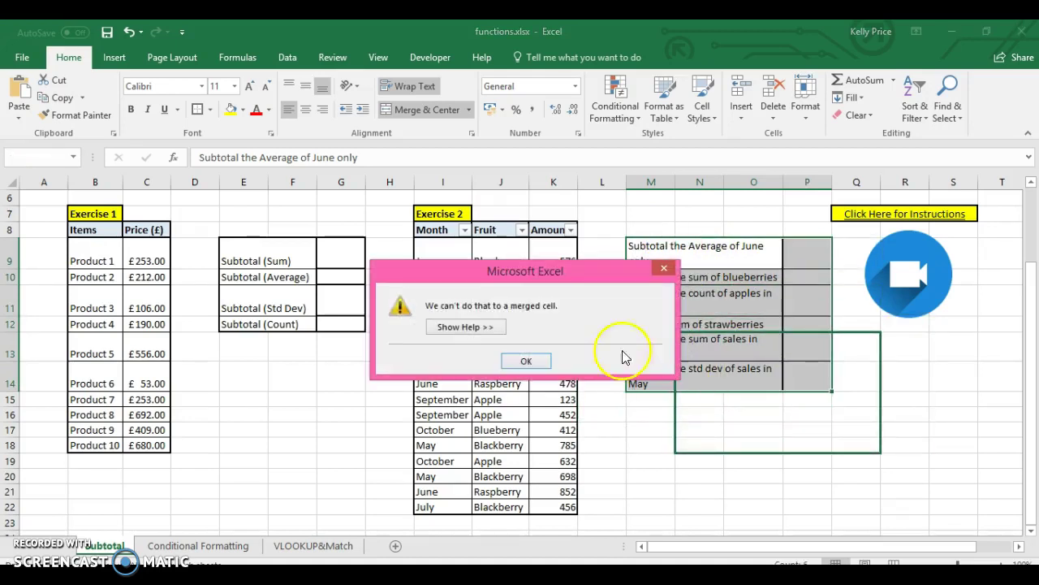
click(526, 362)
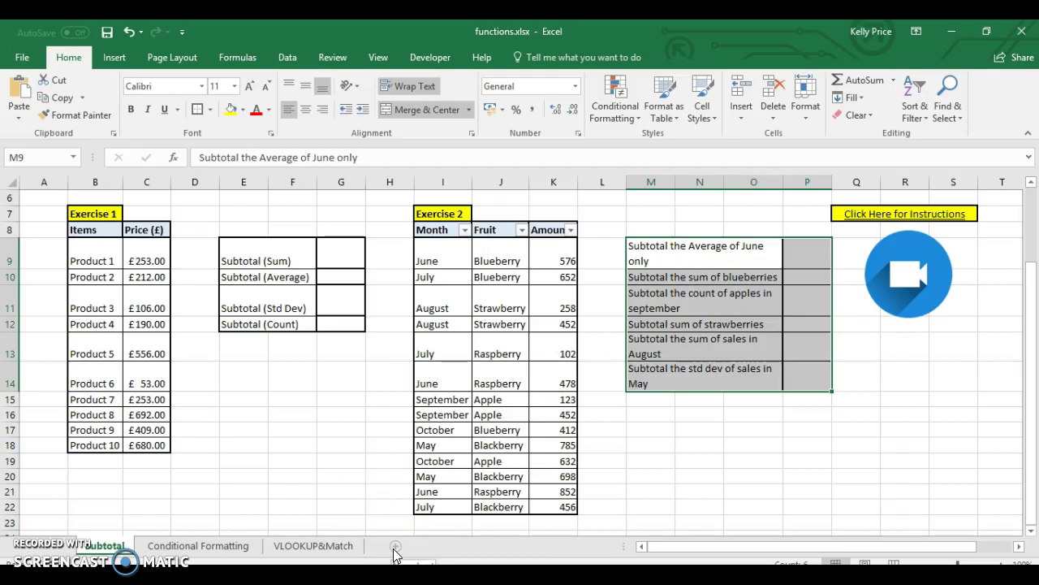
click(720, 457)
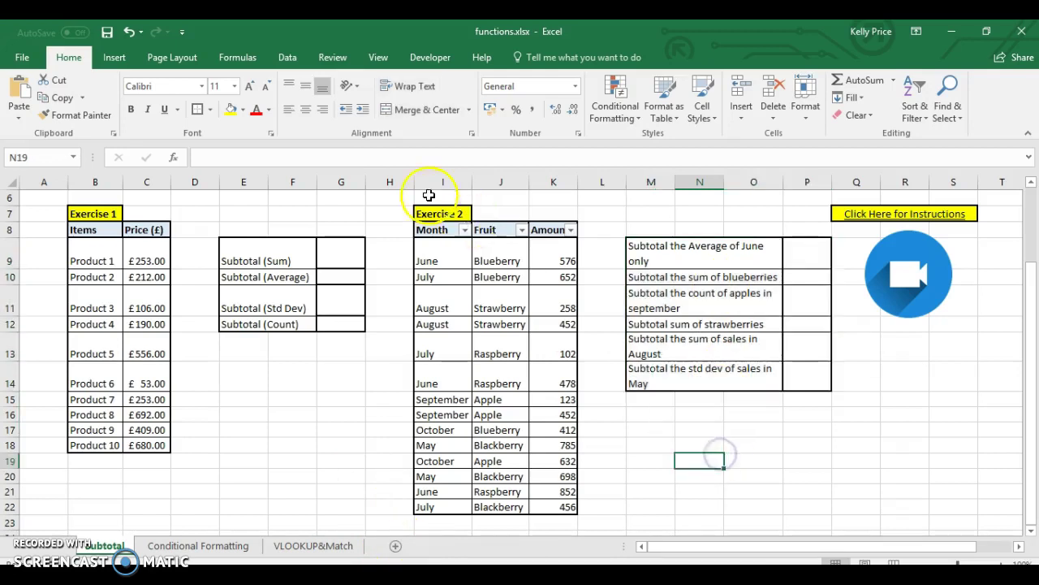